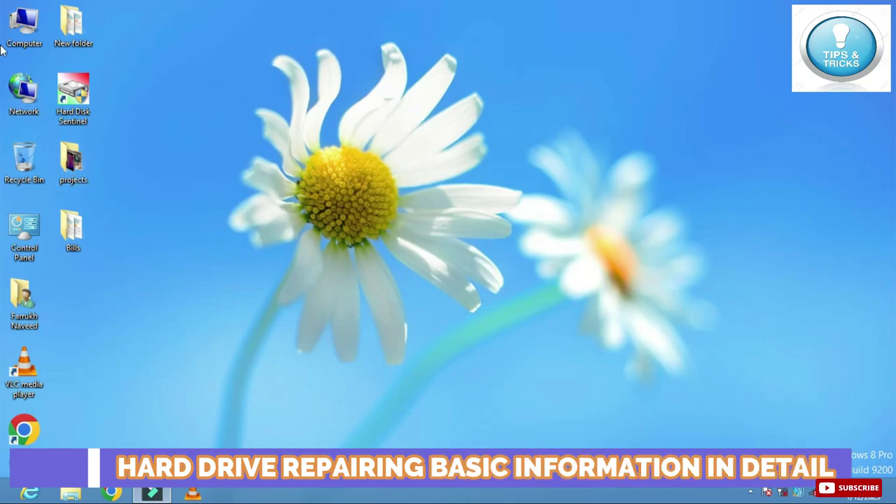
Check the connected drives in the Computer window, including Android SD (F:), and close the windows.
double_click(24, 24)
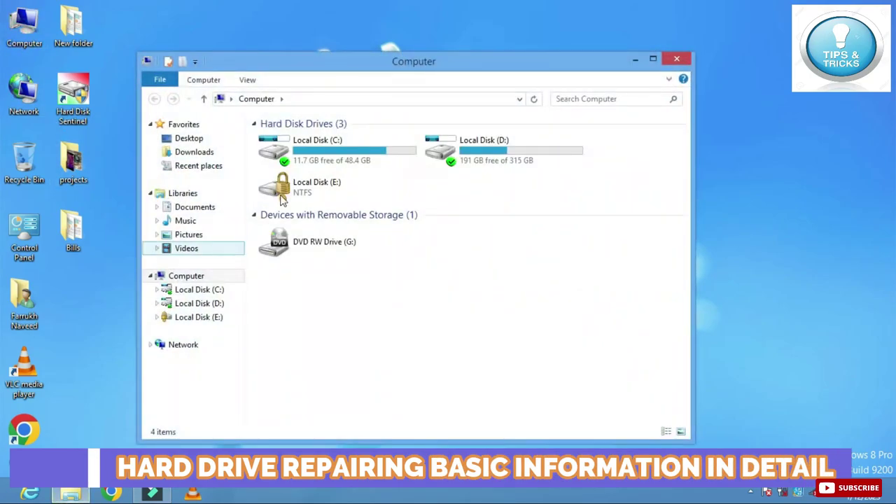
double_click(496, 68)
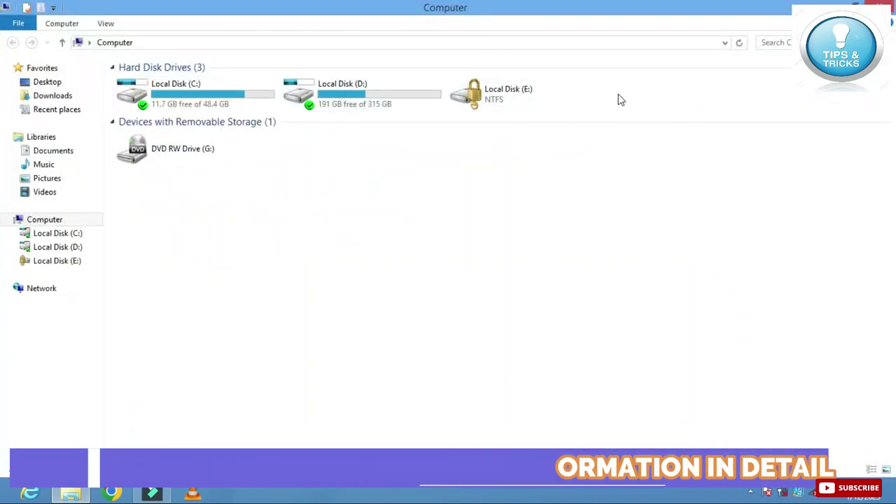
left_click_drag(625, 98, 252, 90)
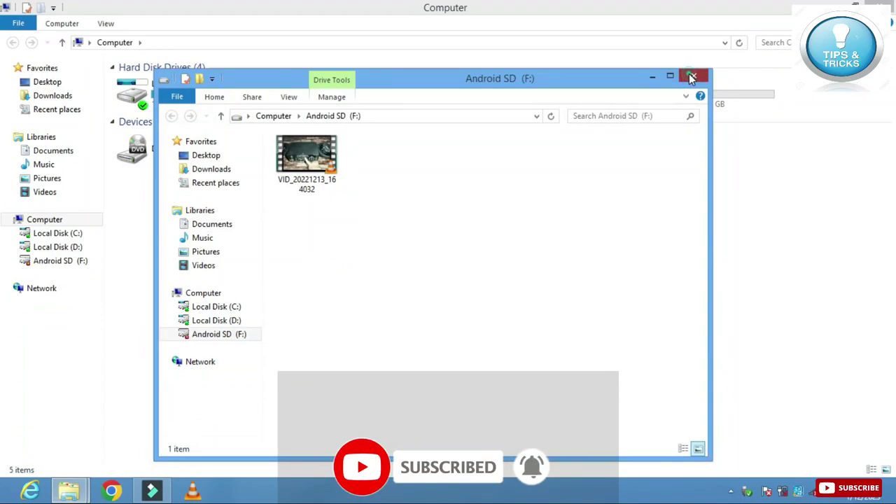
left_click(685, 77)
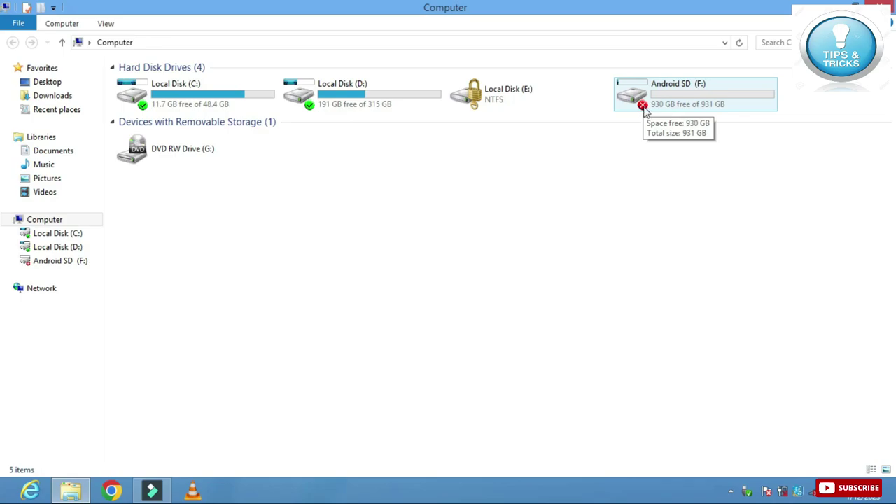
left_click(879, 6)
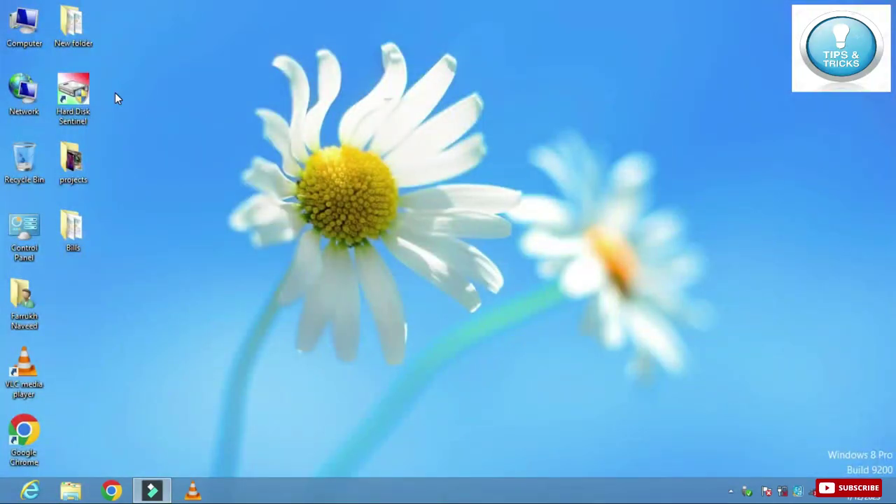
Launch Hard Disk Sentinel and display the overview of the TOSHIBA MQ01ABD100 disk.
left_click(88, 100)
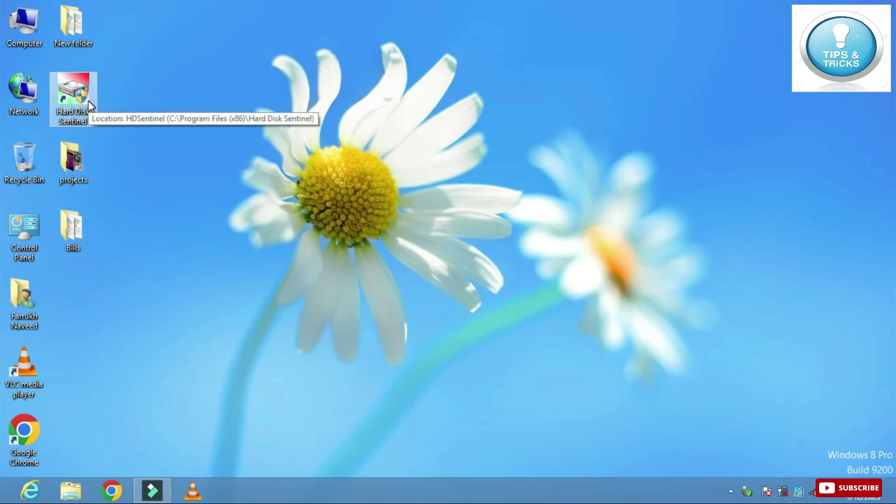
double_click(88, 102)
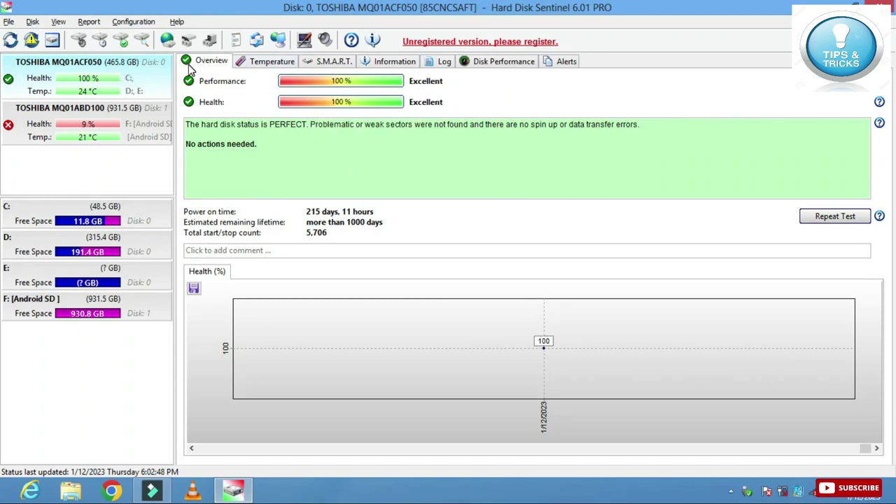
left_click(128, 122)
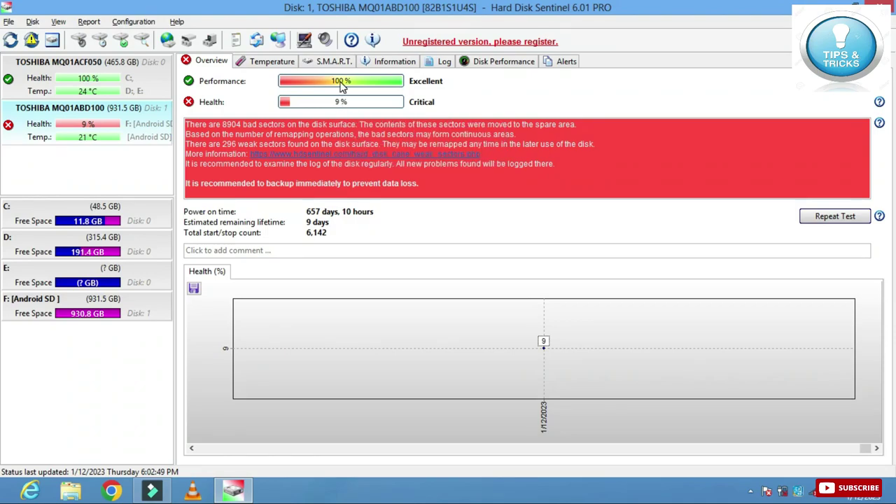
Examine the disk's S.M.A.R.T. attributes flagged with warnings: Reallocated Sectors Count, Reallocation Event Count and Current Pending Sector Count.
left_click(334, 63)
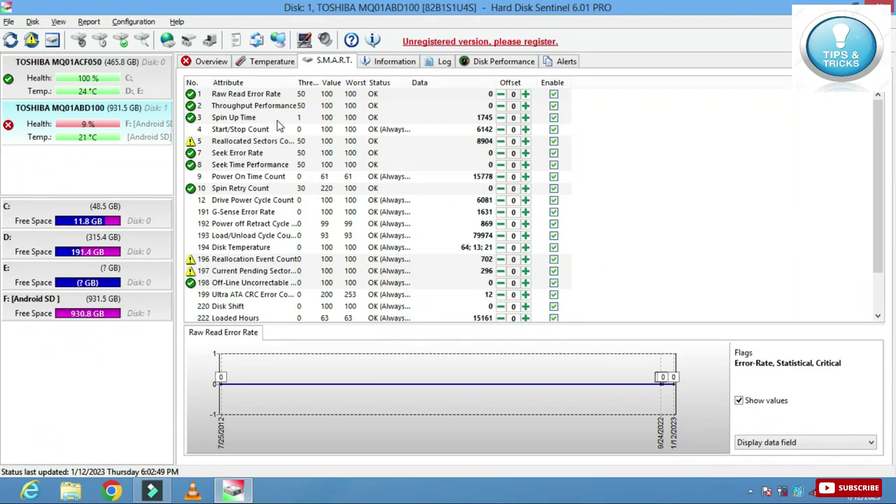
left_click(191, 144)
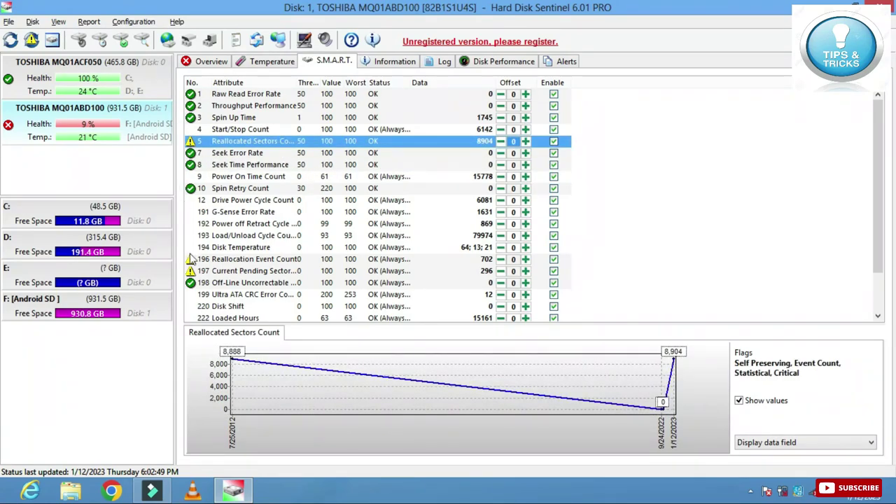
left_click(192, 259)
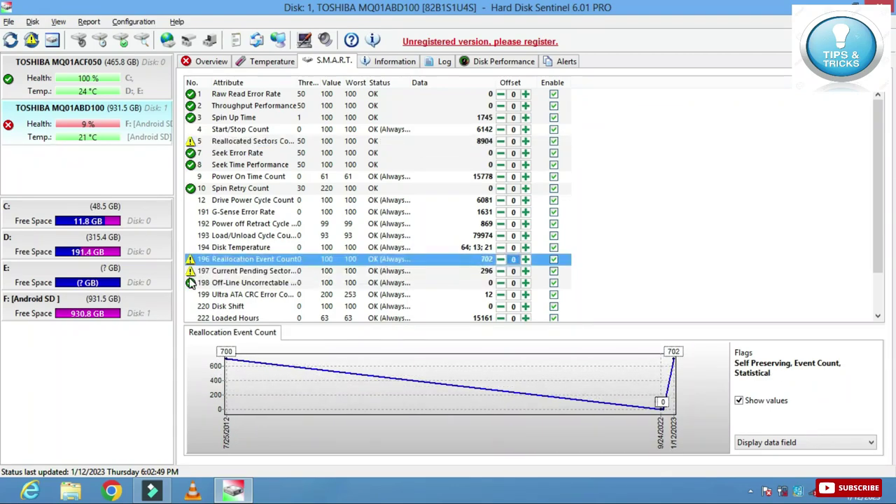
left_click(192, 272)
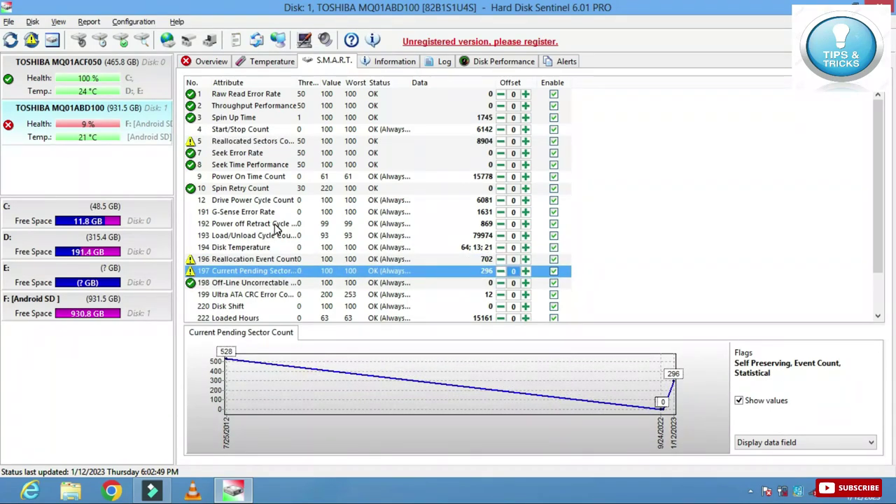
Set the offset of the Reallocated Sectors Count attribute to -8904.
left_click(250, 141)
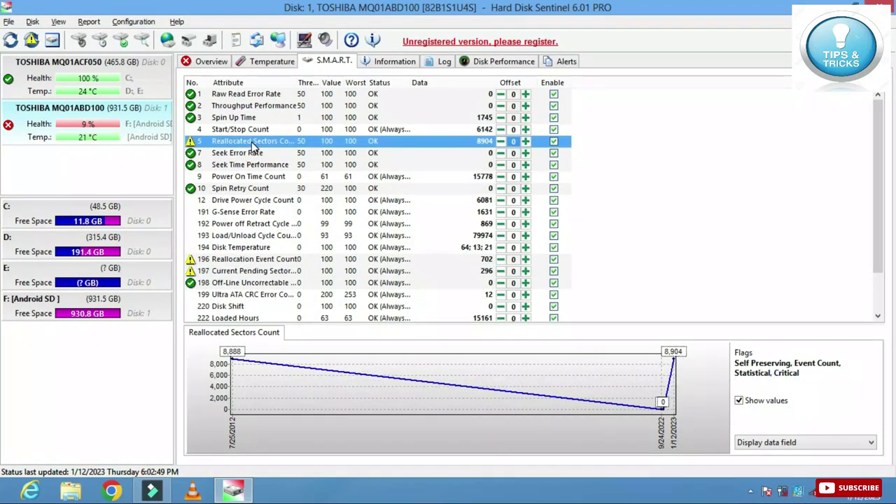
left_click(516, 142)
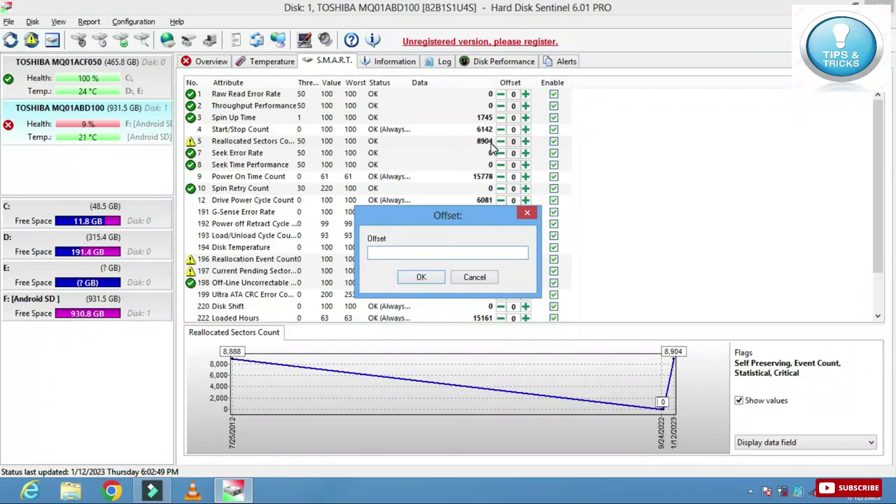
key("BackSpace")
left_click(421, 276)
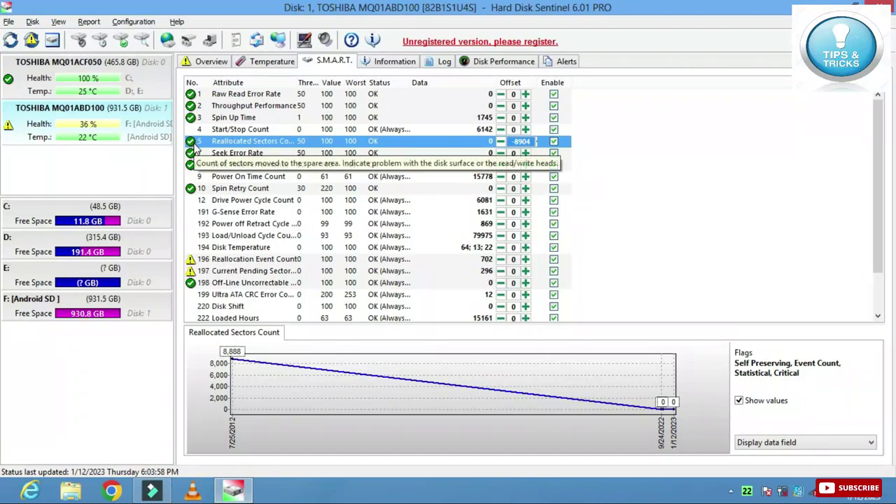
left_click(87, 128)
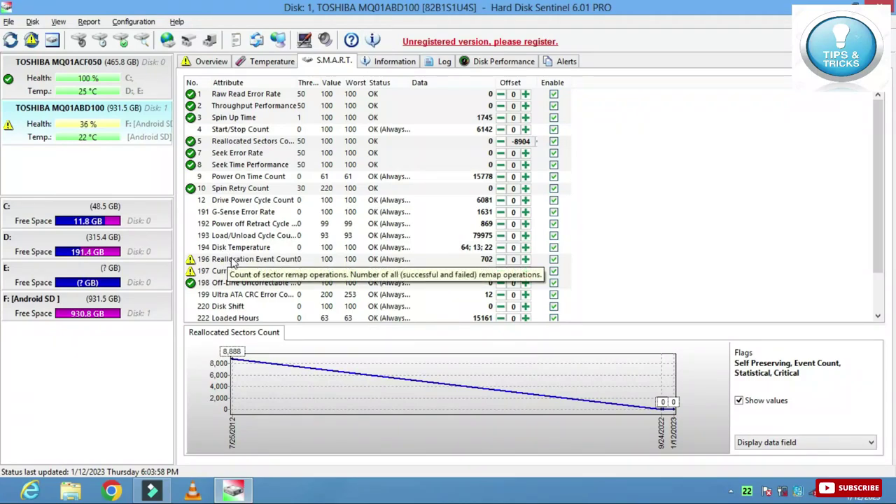
Set the offset of the Reallocation Event Count attribute to -702.
left_click(245, 263)
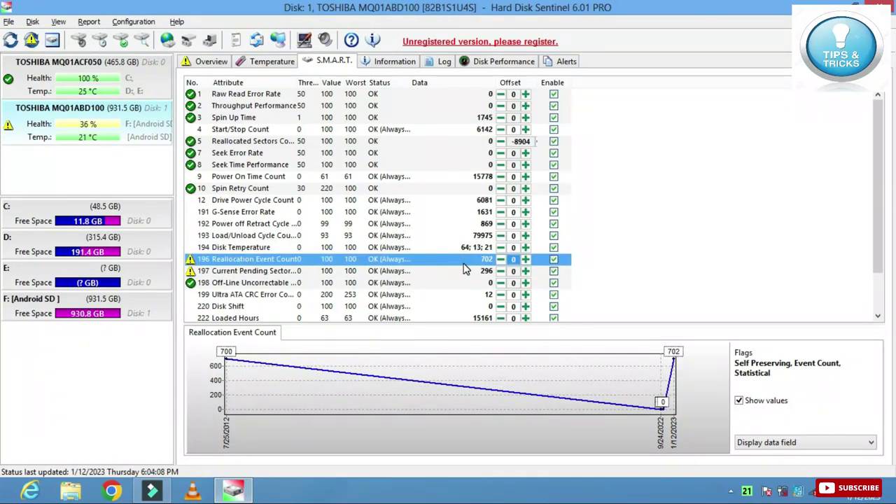
left_click(512, 258)
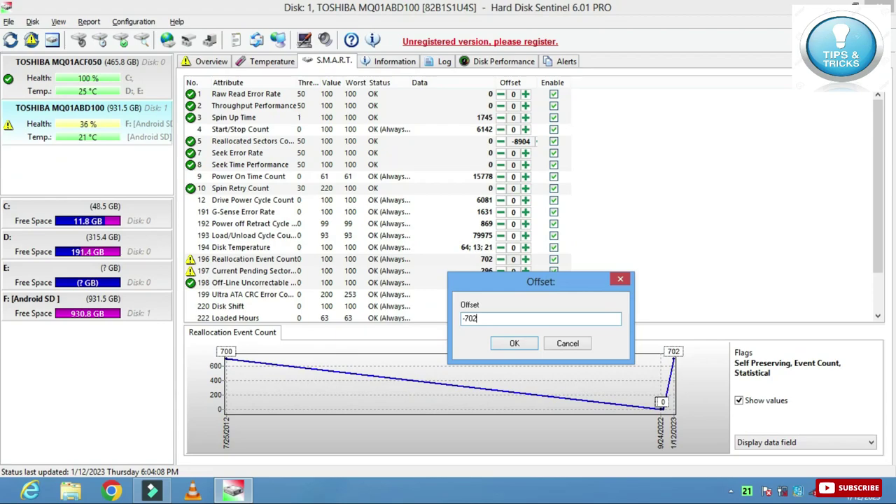
key("Return")
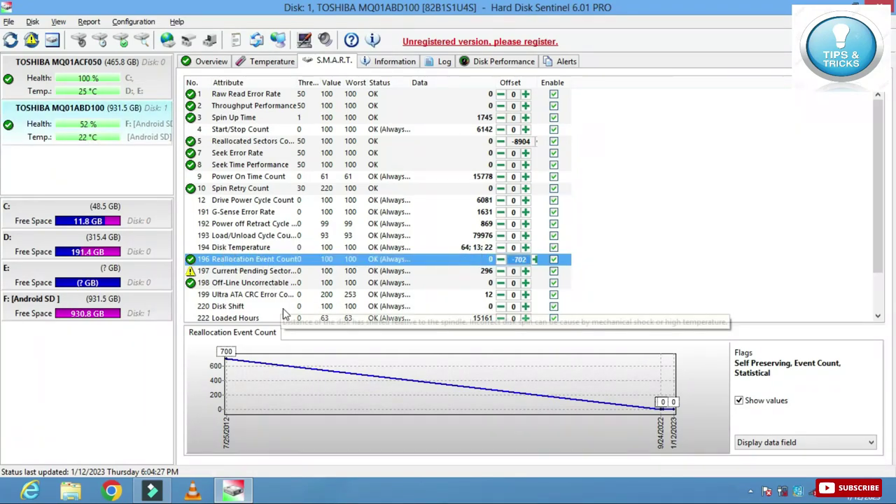
Set the offset of the Current Pending Sector Count attribute to -296.
left_click(356, 273)
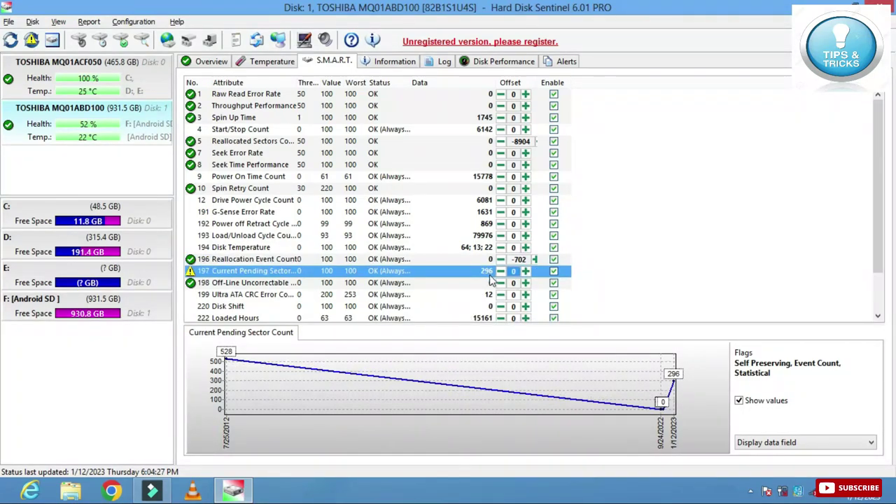
left_click(513, 272)
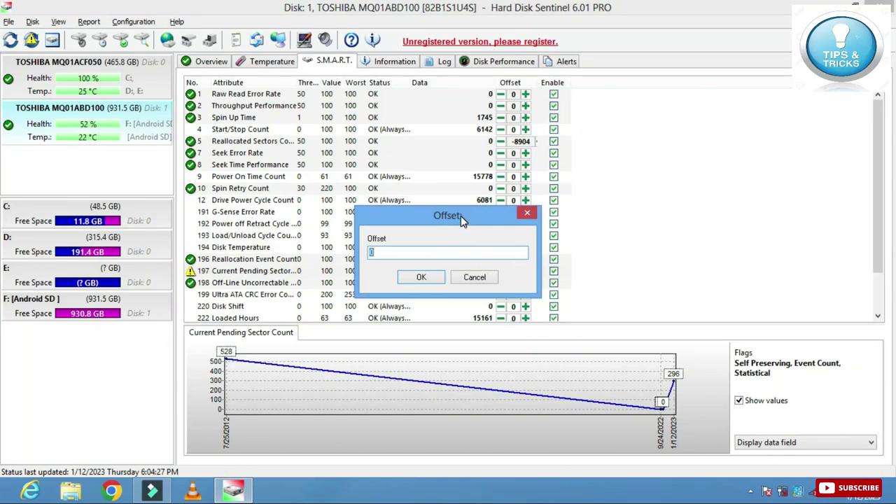
left_click_drag(460, 216, 509, 315)
left_click(511, 353)
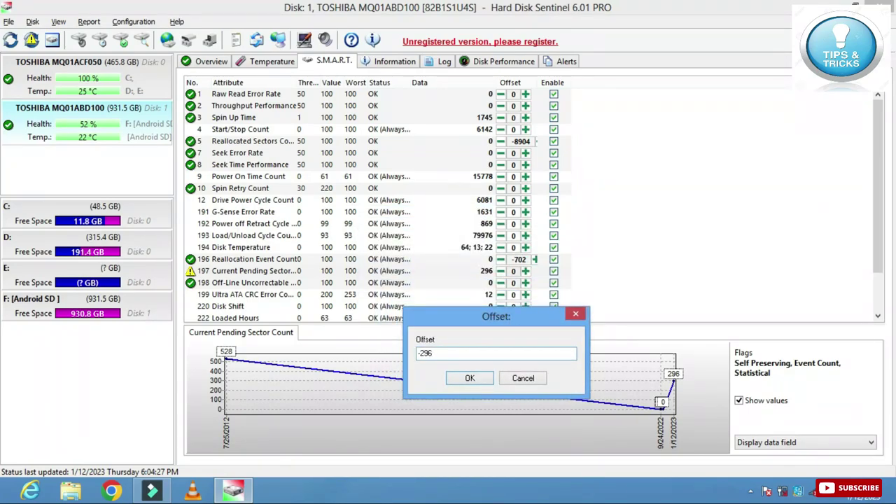
key("Return")
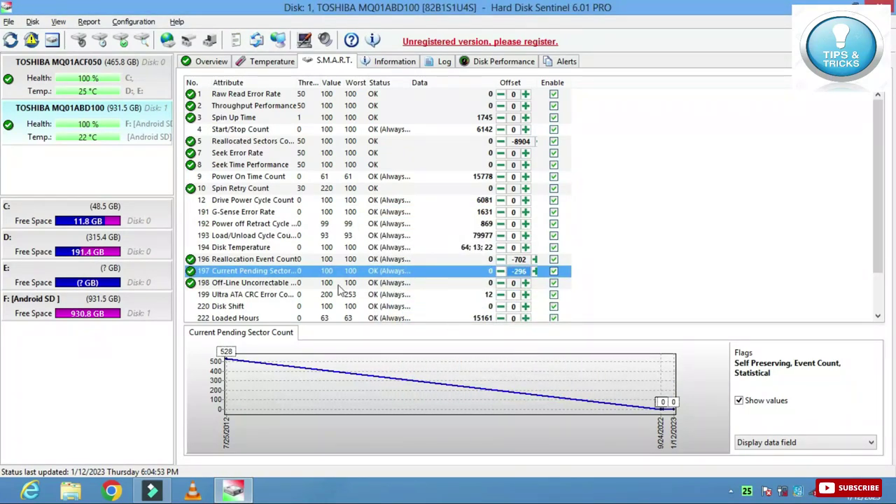
Check the TOSHIBA MQ01ABD100 disk's health in its overview and dismiss the error dialog.
left_click(114, 125)
left_click(214, 65)
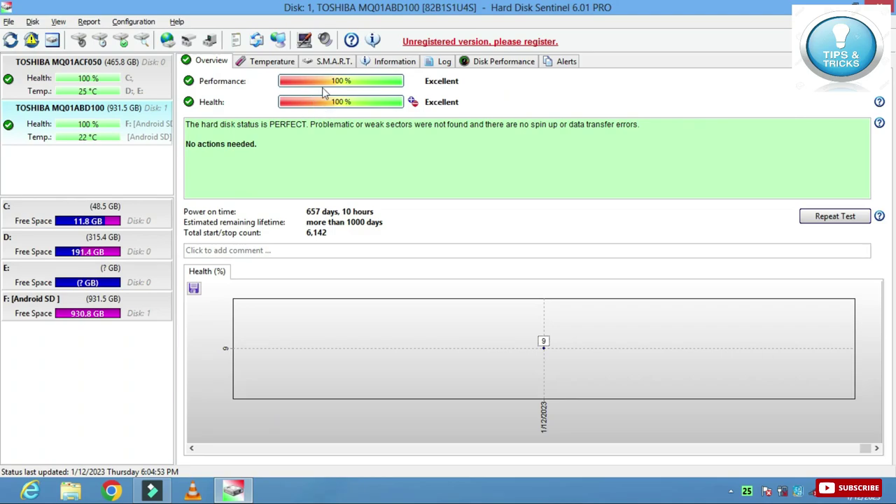
left_click(342, 103)
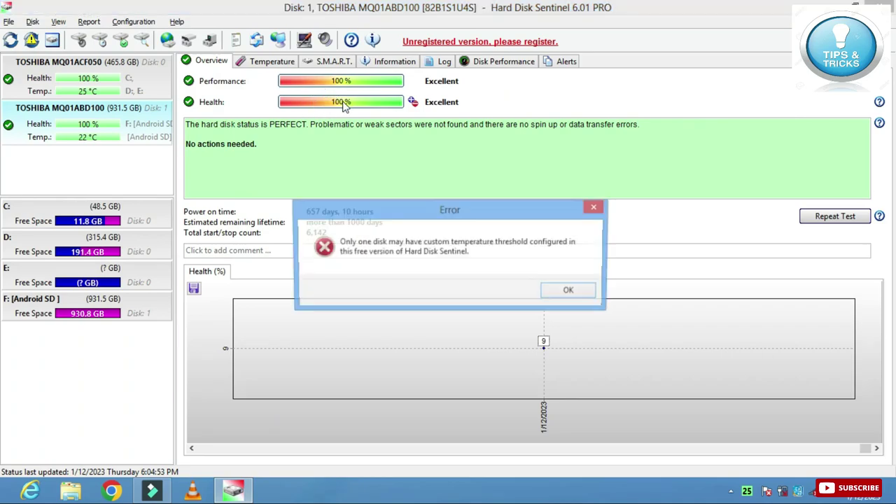
left_click(594, 208)
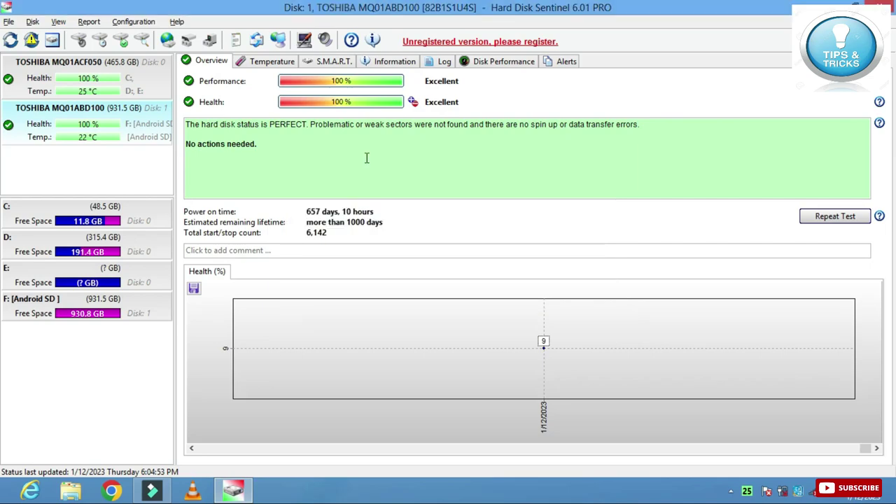
Compare the health overviews of the TOSHIBA MQ01ACF050 and TOSHIBA MQ01ABD100 disks.
left_click(135, 89)
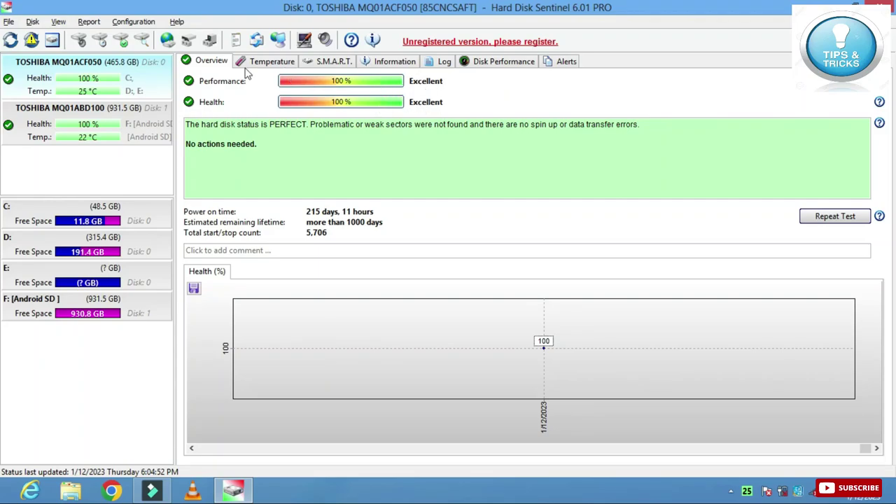
left_click(131, 132)
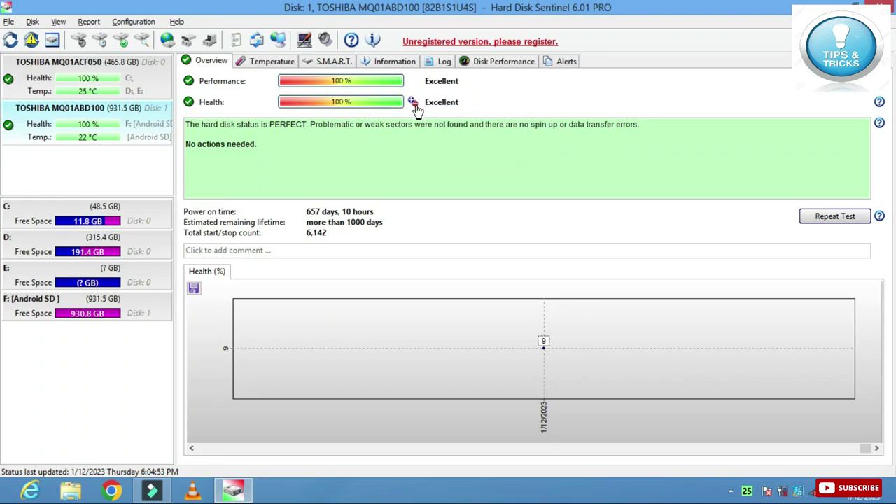
mouse_move(413, 105)
left_click(138, 92)
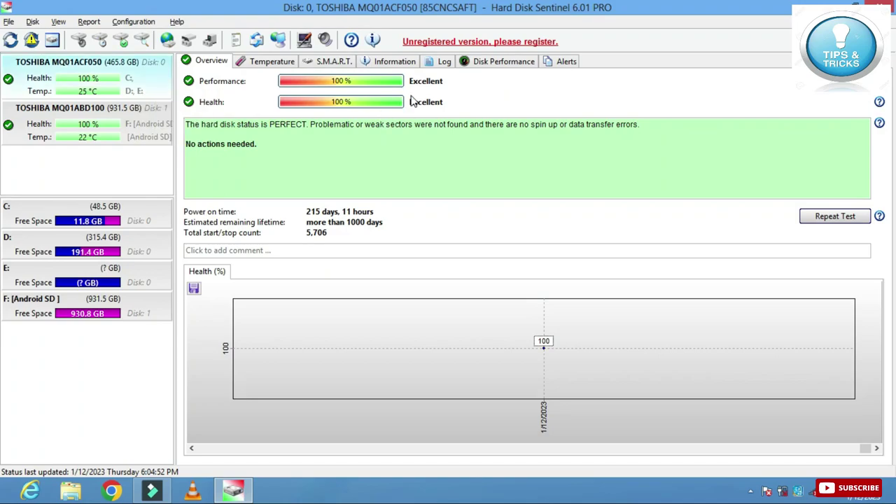
left_click(168, 115)
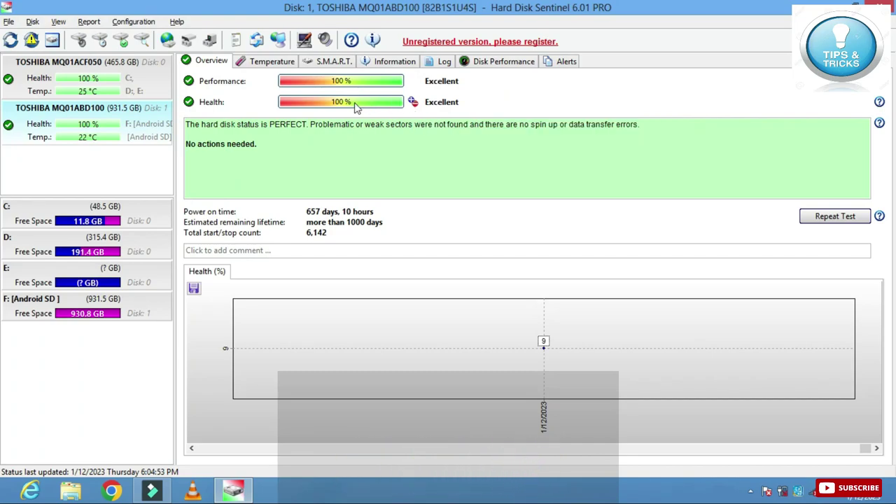
mouse_move(346, 108)
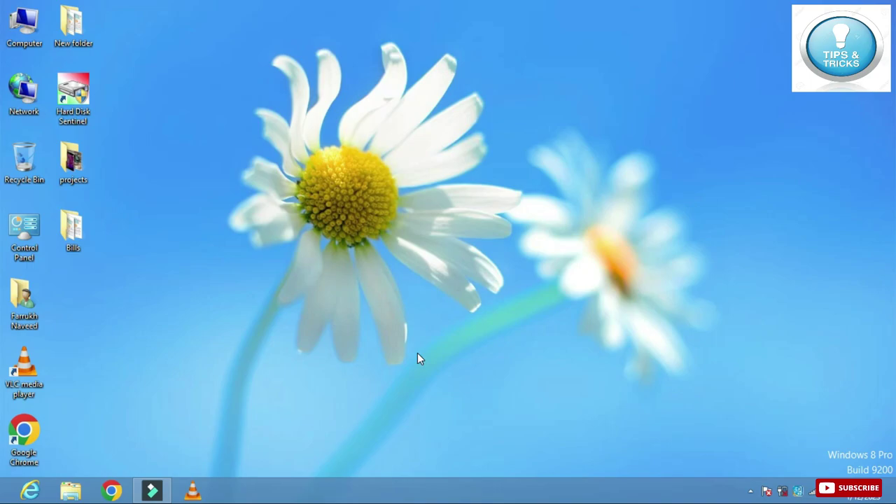
Switch to Chrome and search Google Images for "laptop hard drive inside".
left_click(111, 490)
left_click(320, 34)
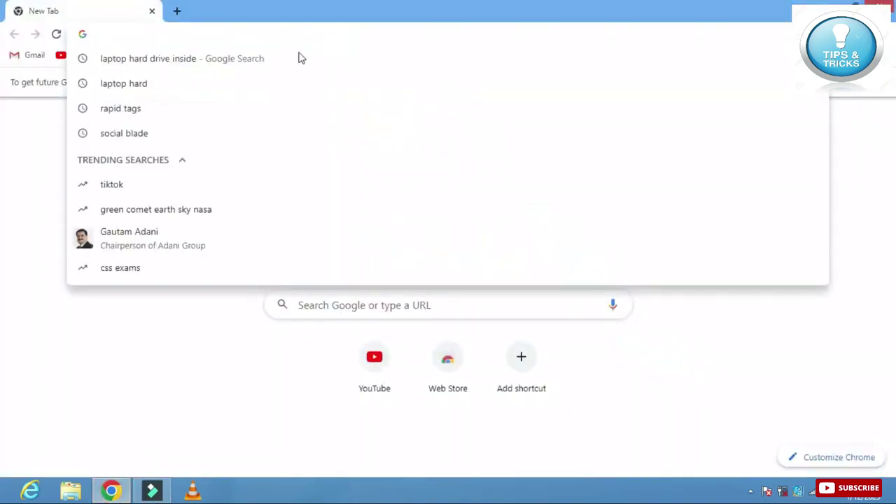
left_click(245, 58)
left_click(183, 169)
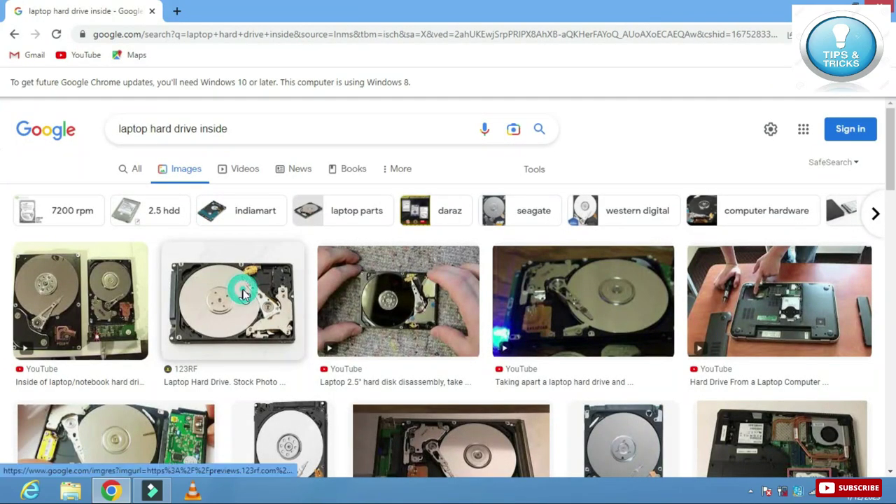
Open the 123RF laptop hard drive photo's source page and view the drive's internal parts.
left_click(243, 290)
left_click(615, 258)
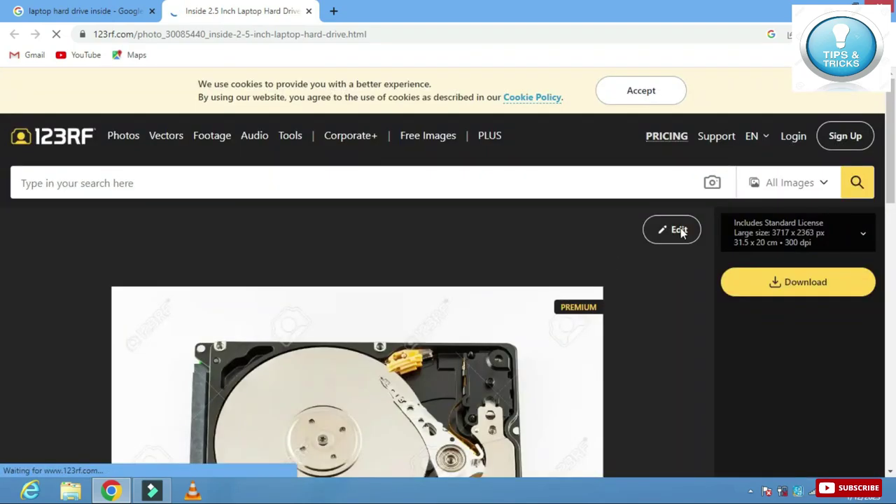
scroll(840, 111, "down", 3)
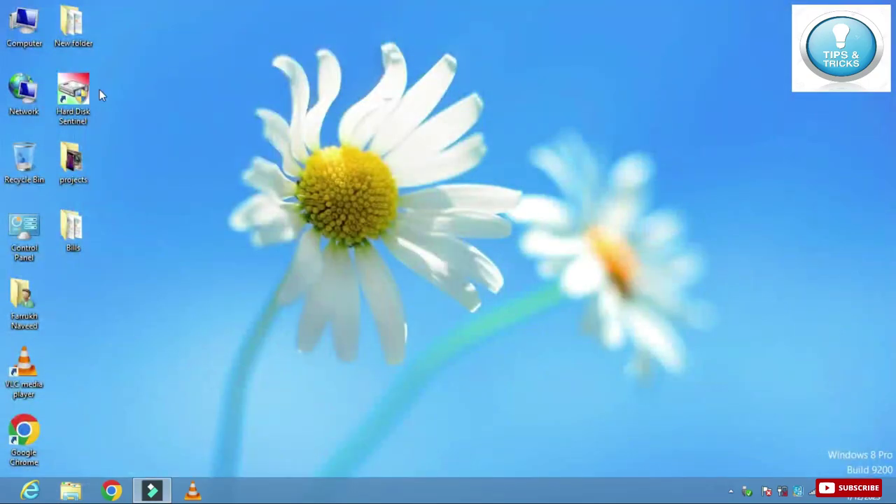
Check the status of Android SD (F:) in the Computer window and safely eject its USB storage device.
double_click(24, 21)
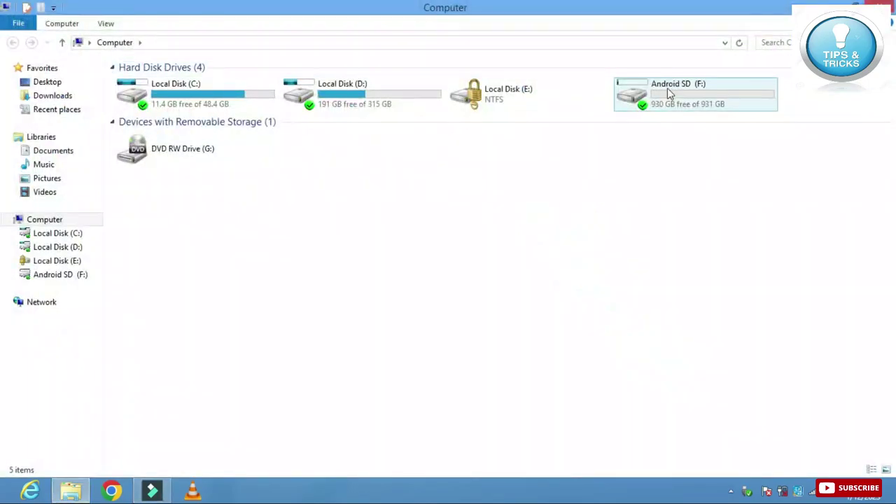
mouse_move(644, 113)
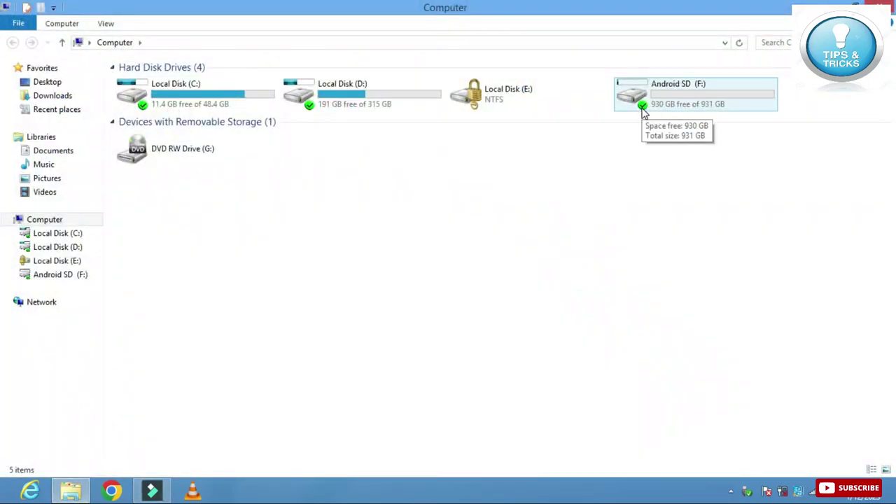
left_click(745, 493)
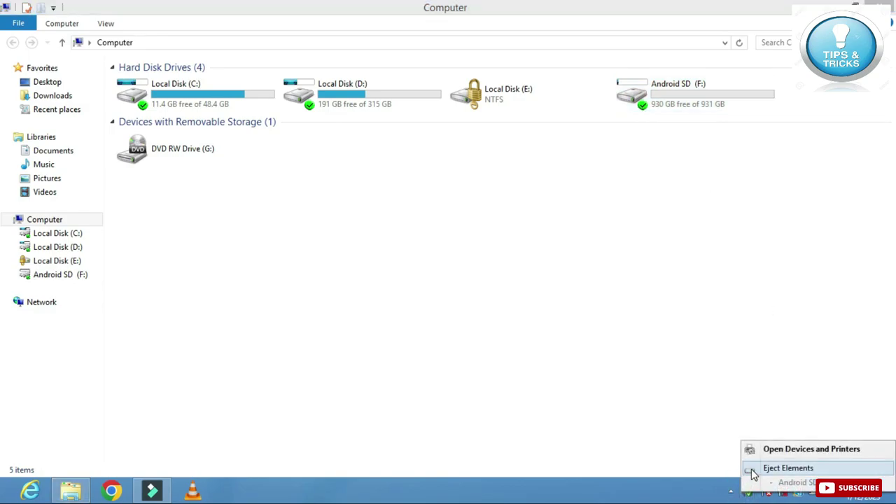
left_click(754, 480)
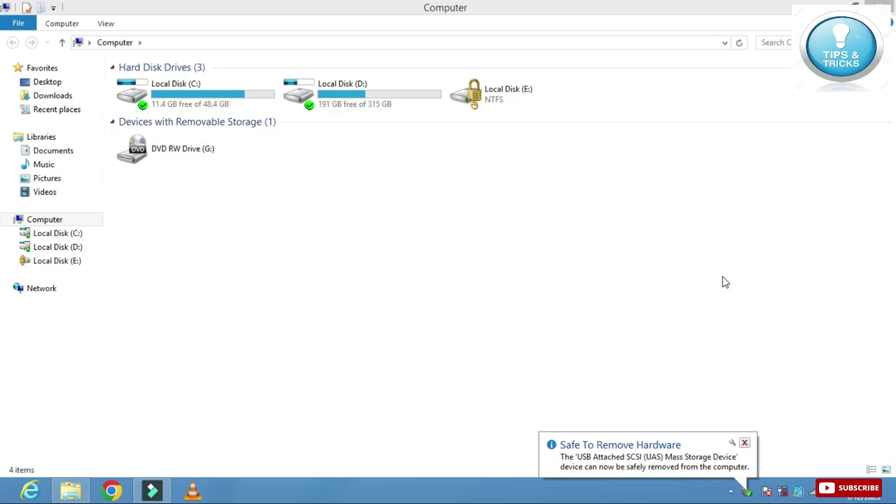